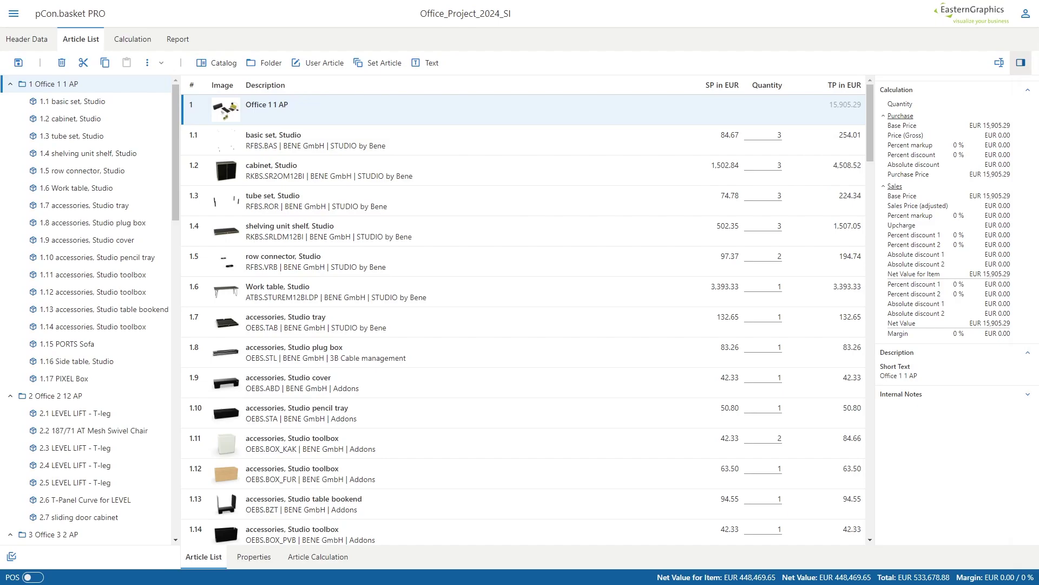
Step: Set Percent discount 1 under the project's header discounts and upcharges to 5 %
{"action": "left_click", "coordinate": [132, 39]}
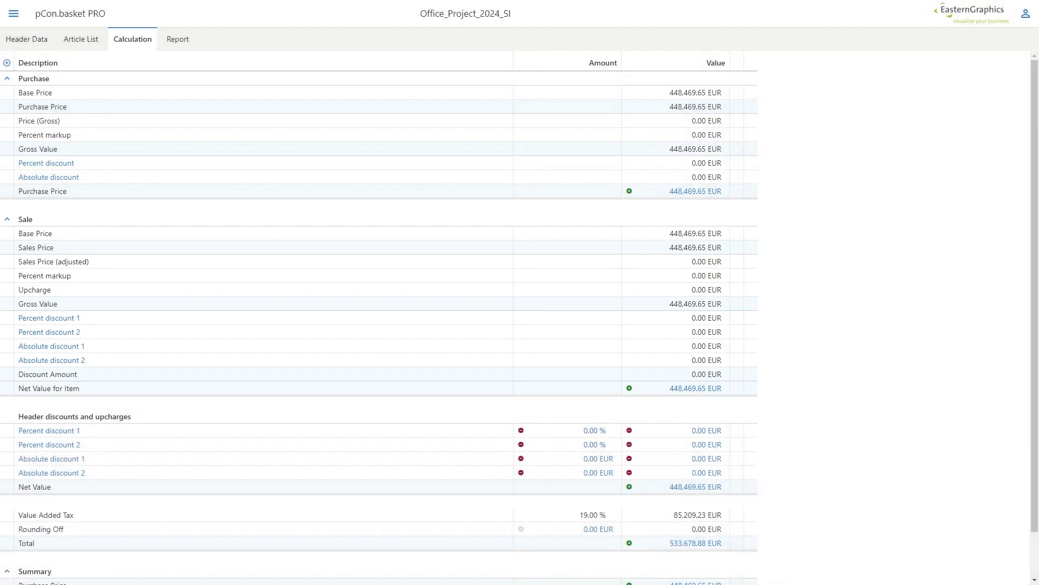
{"action": "scroll", "coordinate": [379, 325], "scroll_direction": "down", "scroll_amount": 1}
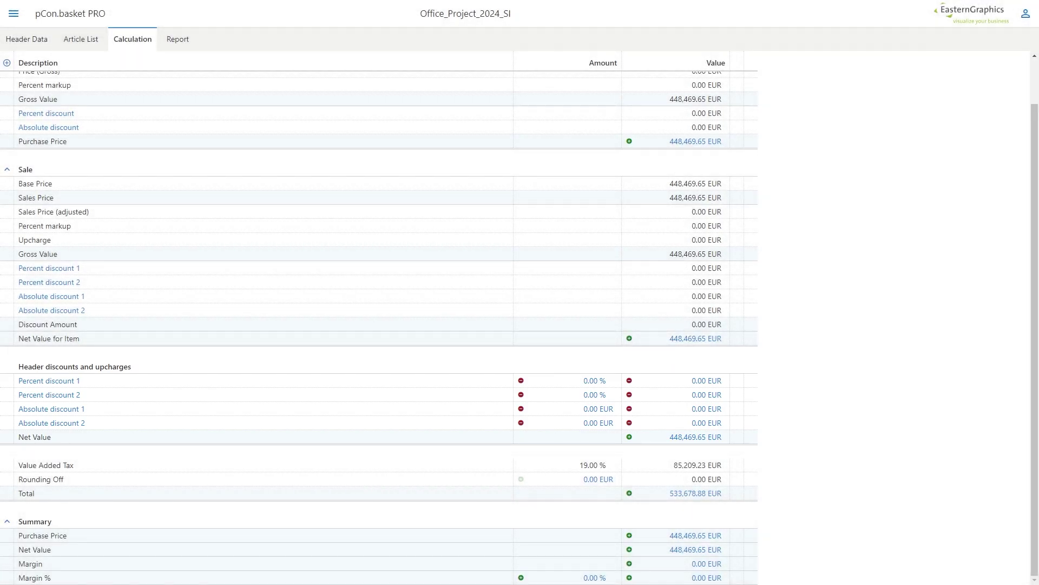
{"action": "left_click", "coordinate": [597, 381]}
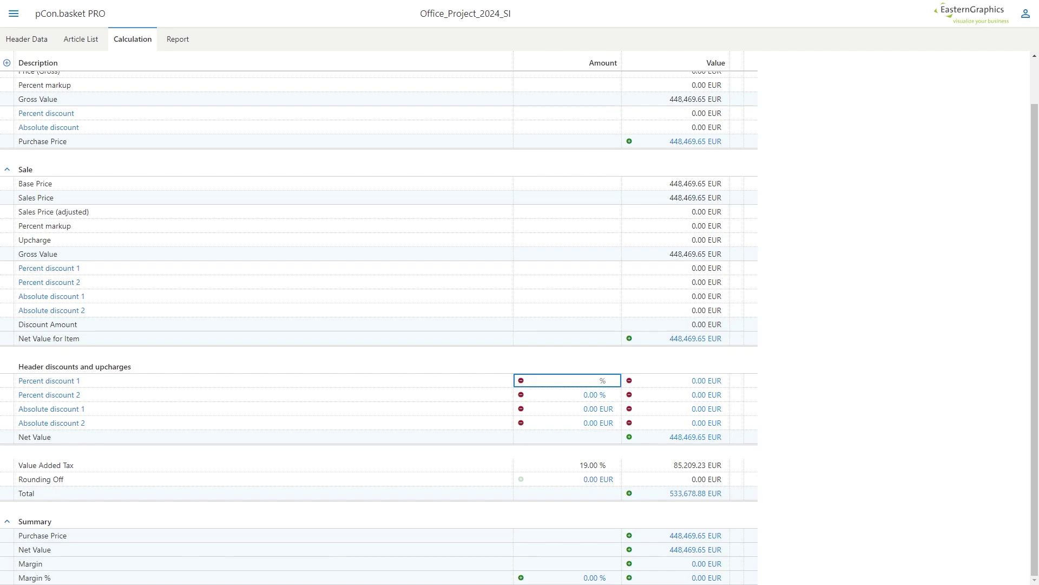
{"action": "key", "text": "Return"}
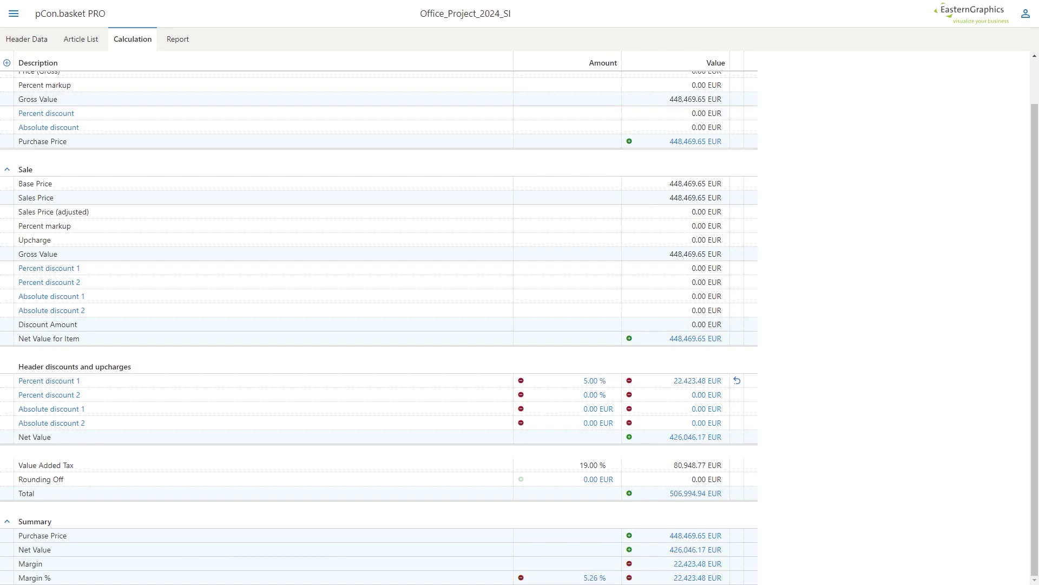
Step: Rename the header's Percent discount 1 as "Promotional discount"
{"action": "left_click", "coordinate": [80, 380]}
{"action": "key", "text": "ctrl+a"}
{"action": "type", "text": "Prom"}
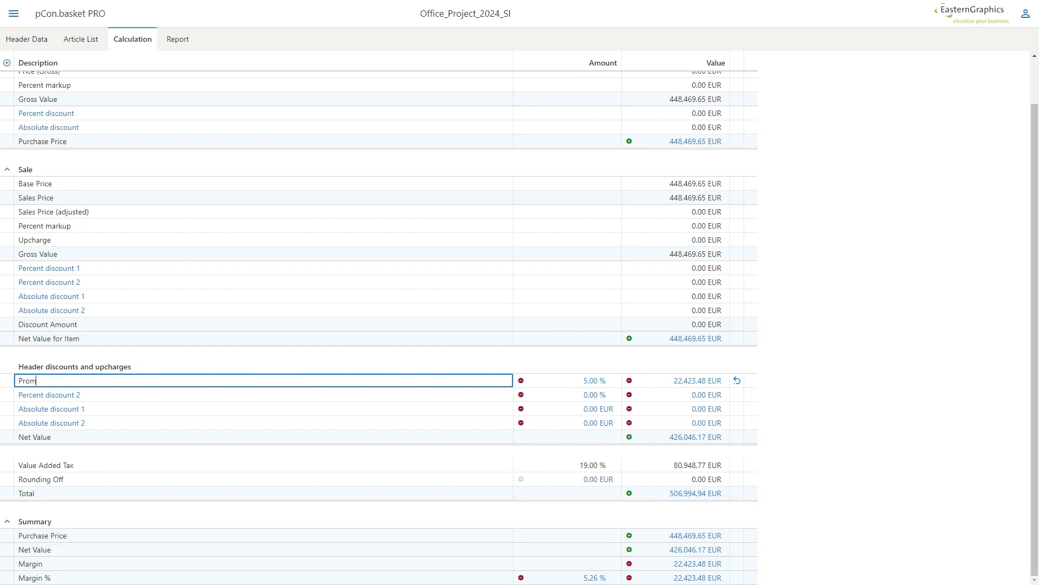
{"action": "type", "text": "otional discount"}
{"action": "key", "text": "Return"}
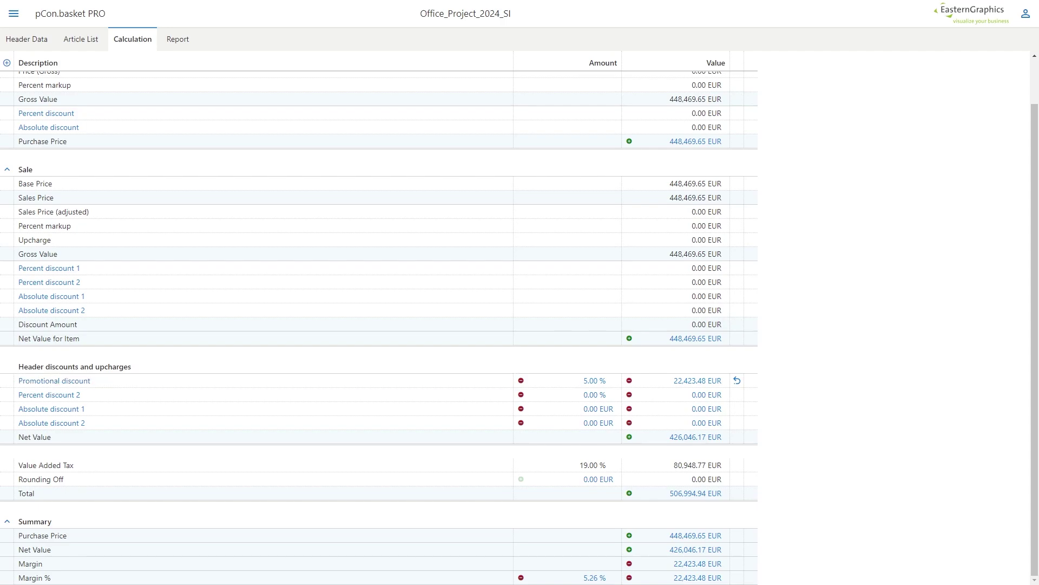
Step: Set the header's Absolute discount 1 to 1,500 EUR and switch it from a deduction to an upcharge
{"action": "left_click", "coordinate": [598, 409]}
{"action": "key", "text": "BackSpace"}
{"action": "type", "text": "1,500"}
{"action": "key", "text": "Return"}
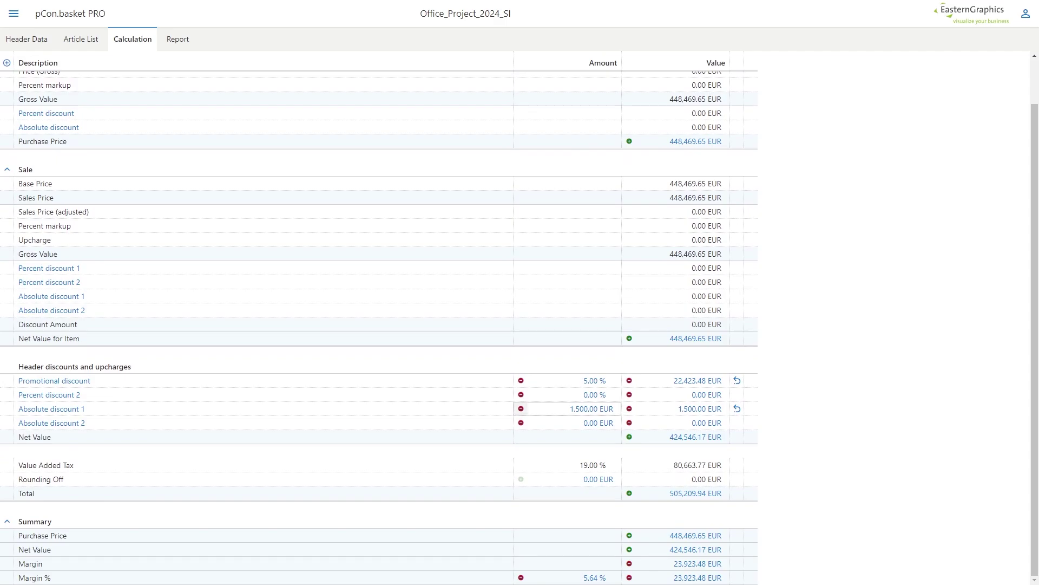
{"action": "left_click", "coordinate": [521, 409]}
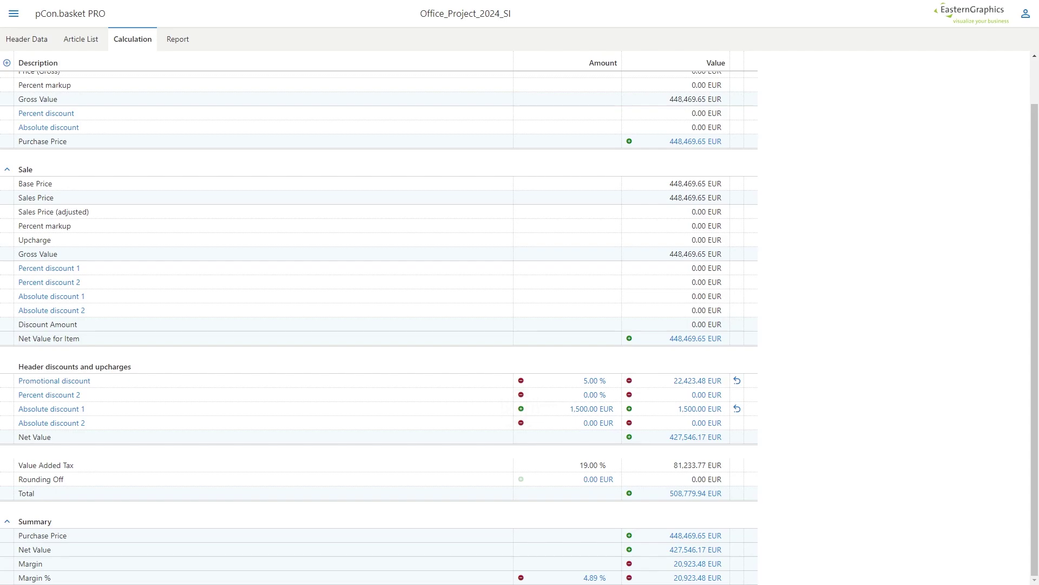
Step: Rename the header's Absolute discount 1 as "Assambly costs"
{"action": "left_click", "coordinate": [52, 409]}
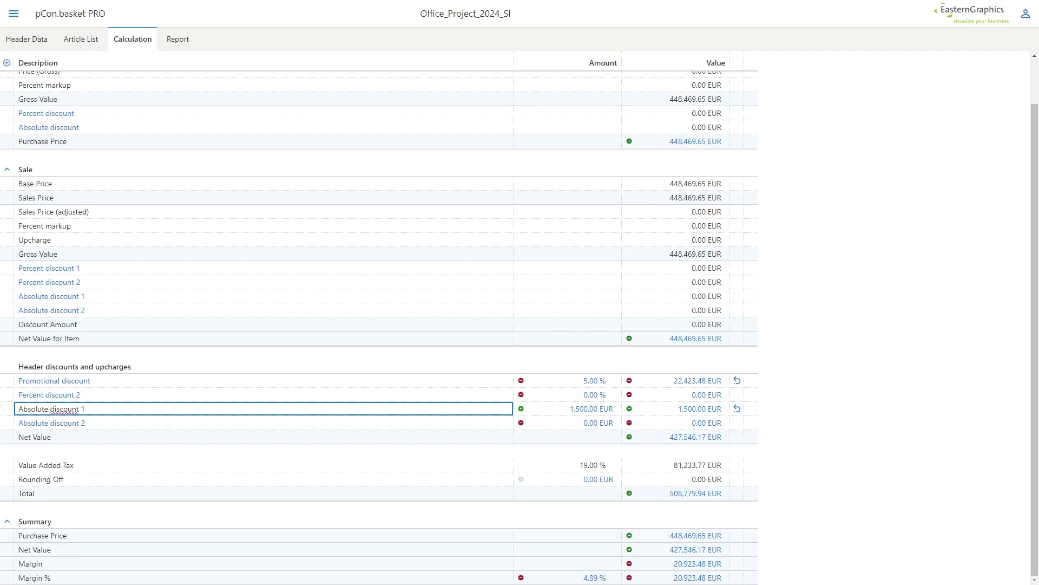
{"action": "key", "text": "ctrl+a"}
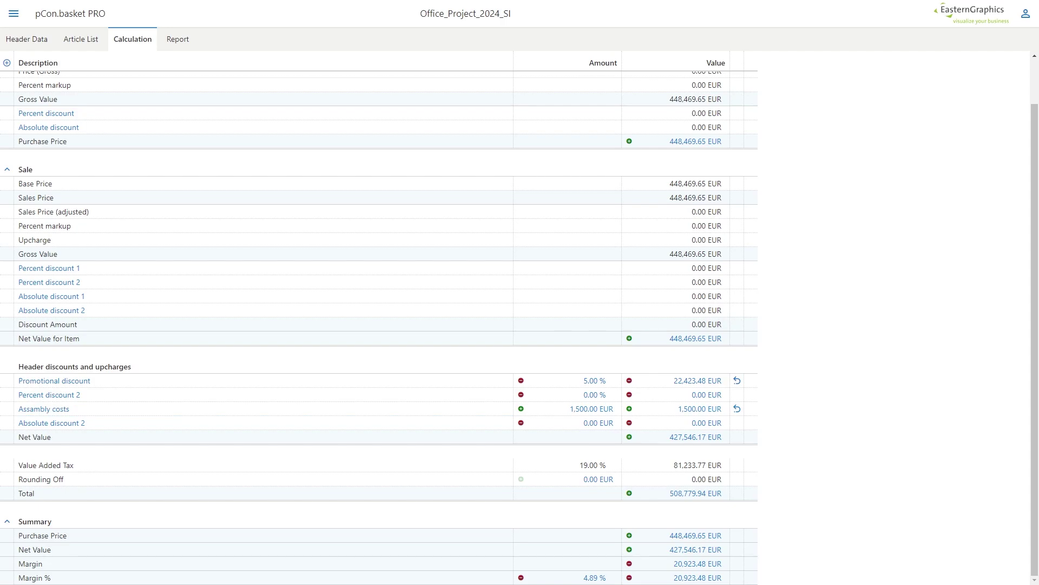
{"action": "left_click", "coordinate": [7, 63]}
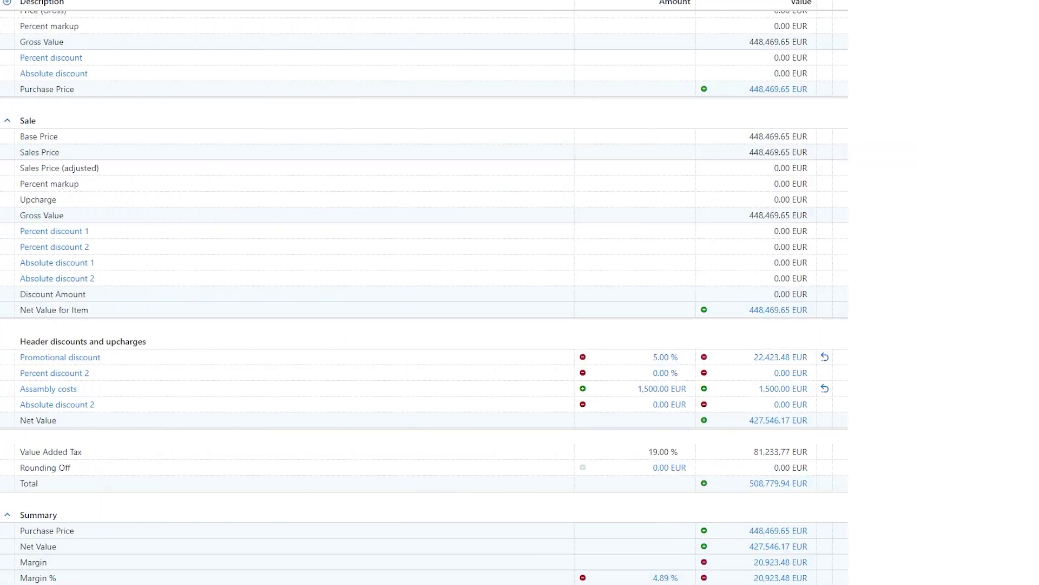
Step: Set the Rounding Off amount of the project total to 100 EUR
{"action": "left_click", "coordinate": [669, 467]}
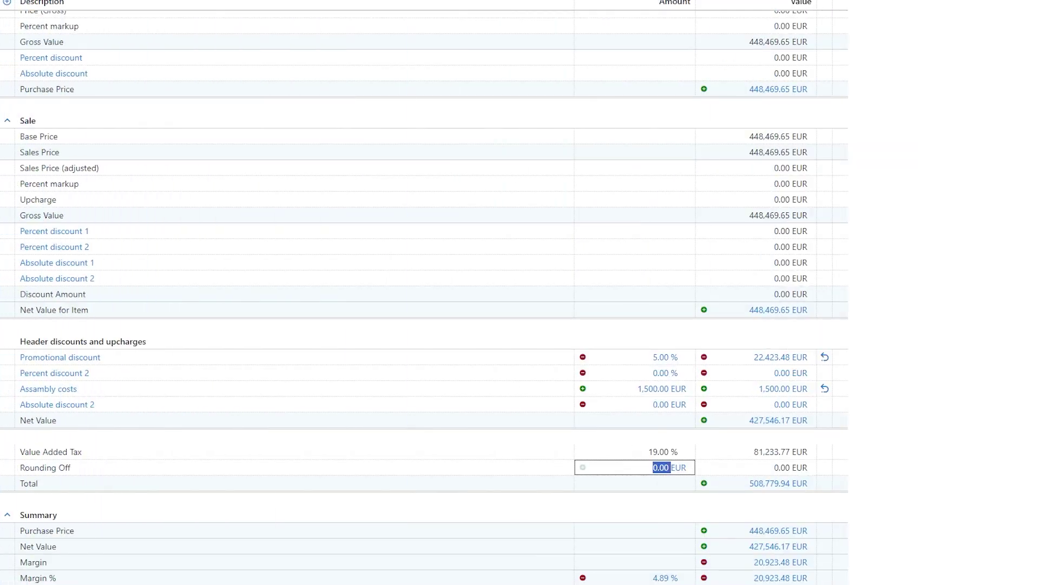
{"action": "type", "text": "0"}
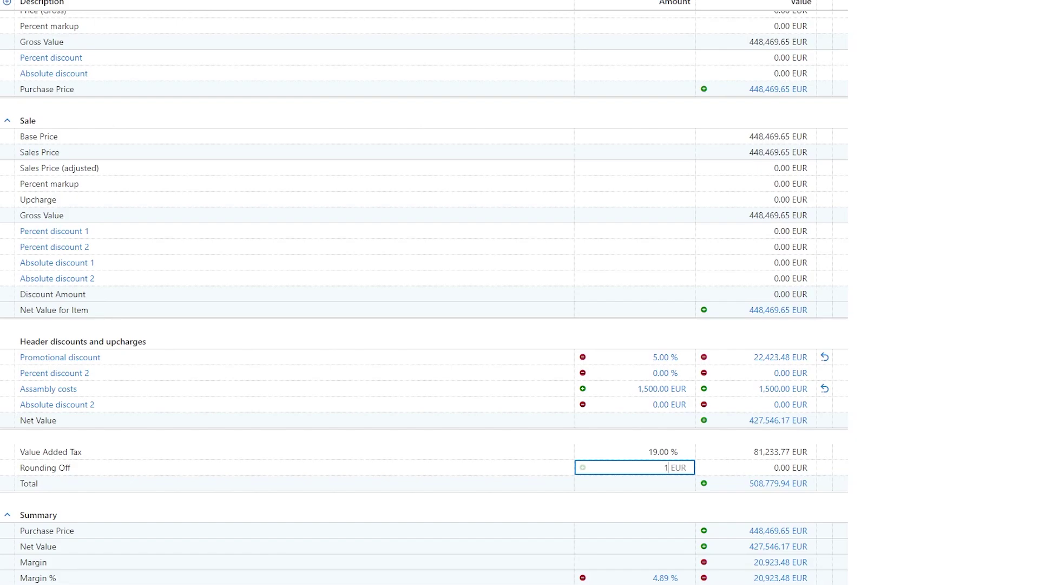
{"action": "type", "text": "100"}
{"action": "key", "text": "Return"}
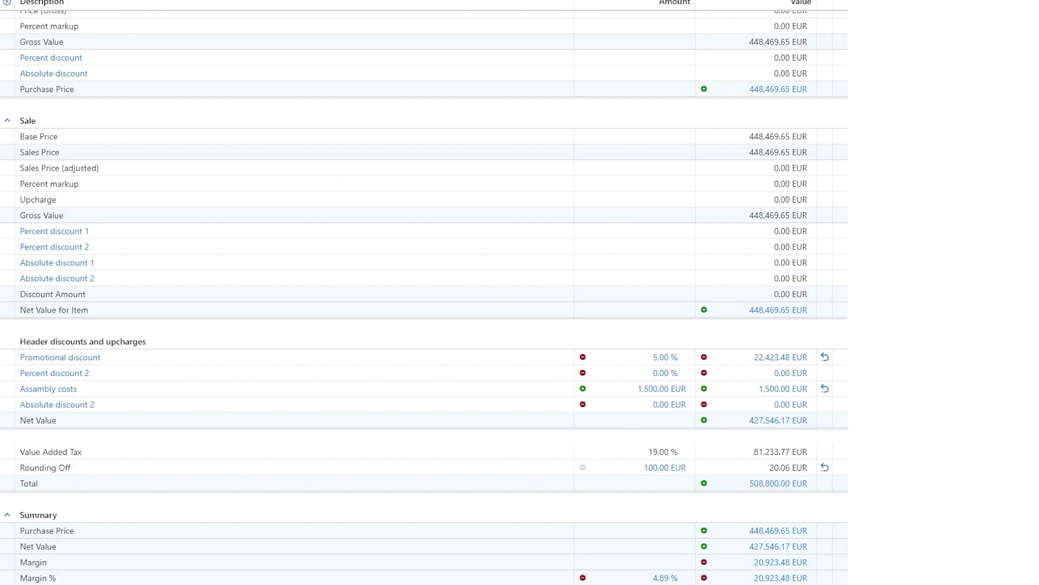
Step: Reset the Rounding Off amount of the project total to 0 EUR
{"action": "left_click", "coordinate": [665, 468]}
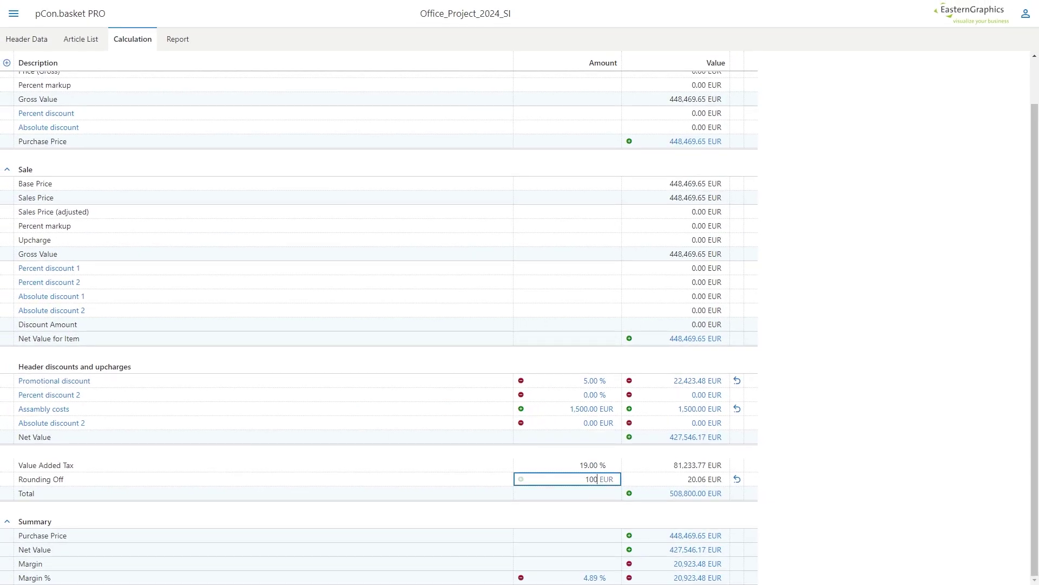
{"action": "key", "text": "ctrl+a"}
{"action": "type", "text": "0"}
{"action": "key", "text": "Return"}
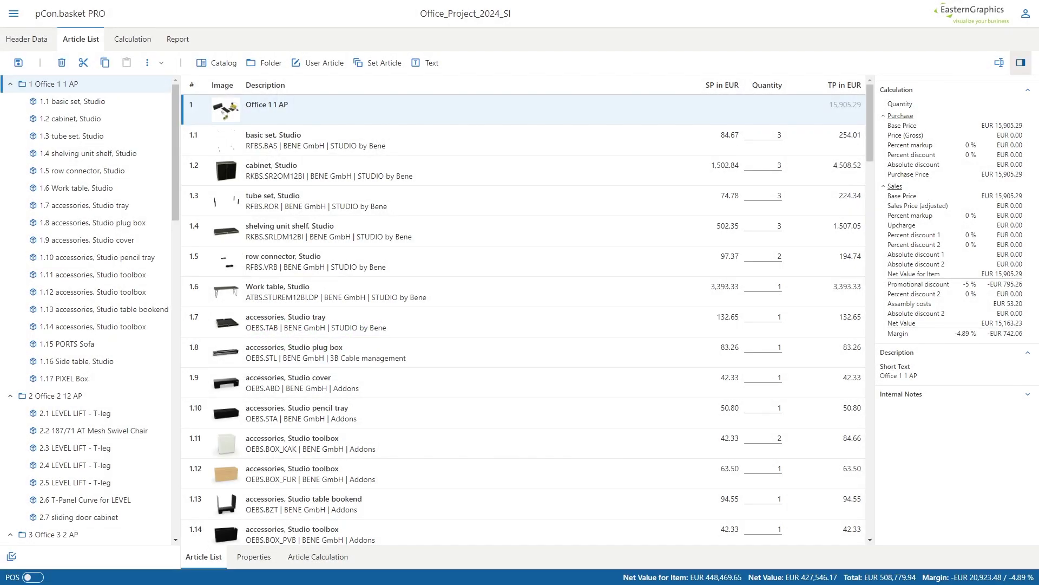
Step: Show the article calculation and use the Article Selector to select all articles from manufacturer BENE GmbH
{"action": "left_click", "coordinate": [314, 556]}
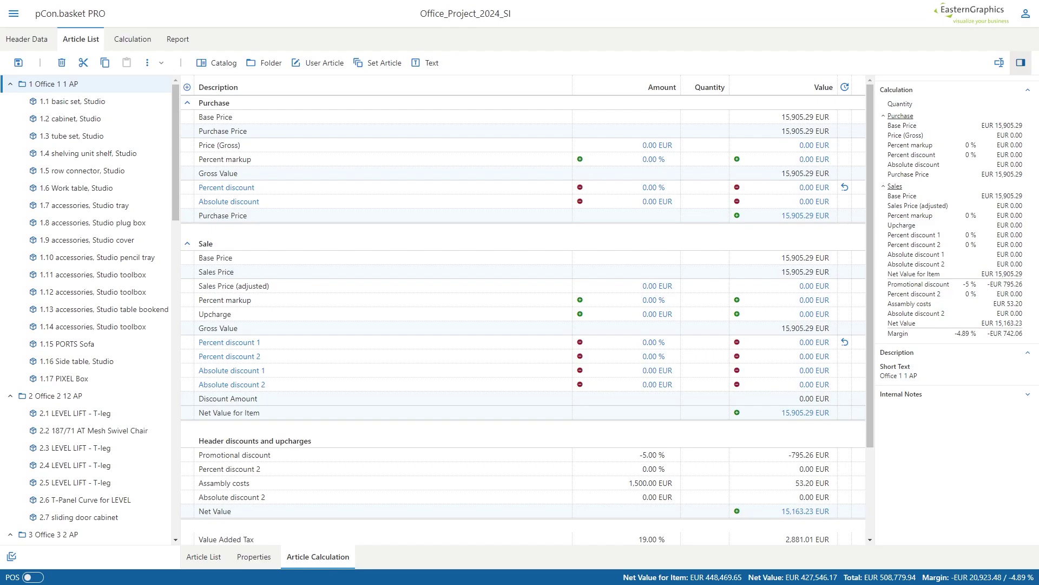
{"action": "left_click", "coordinate": [11, 556]}
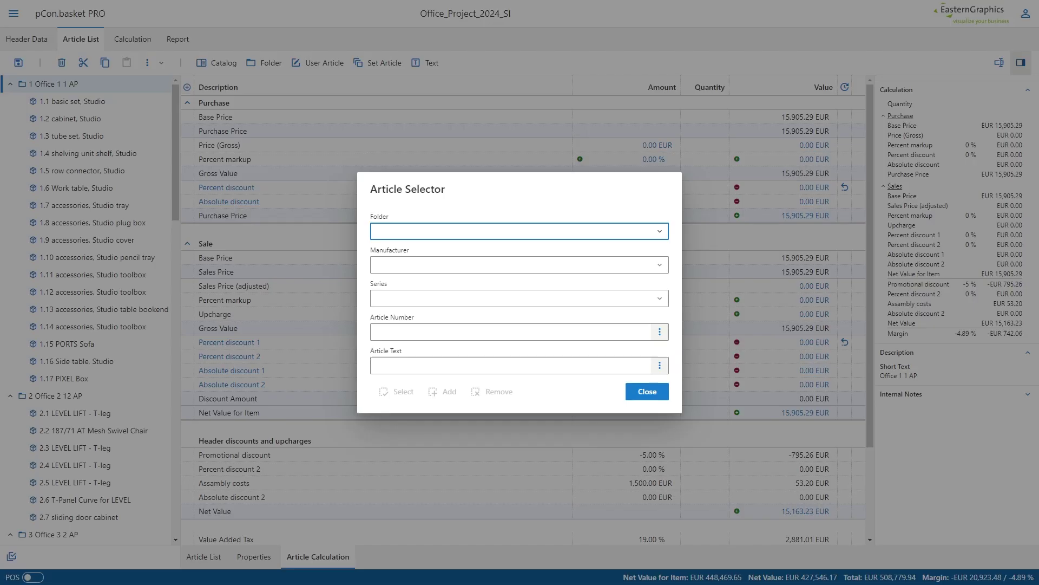
{"action": "left_click", "coordinate": [659, 265]}
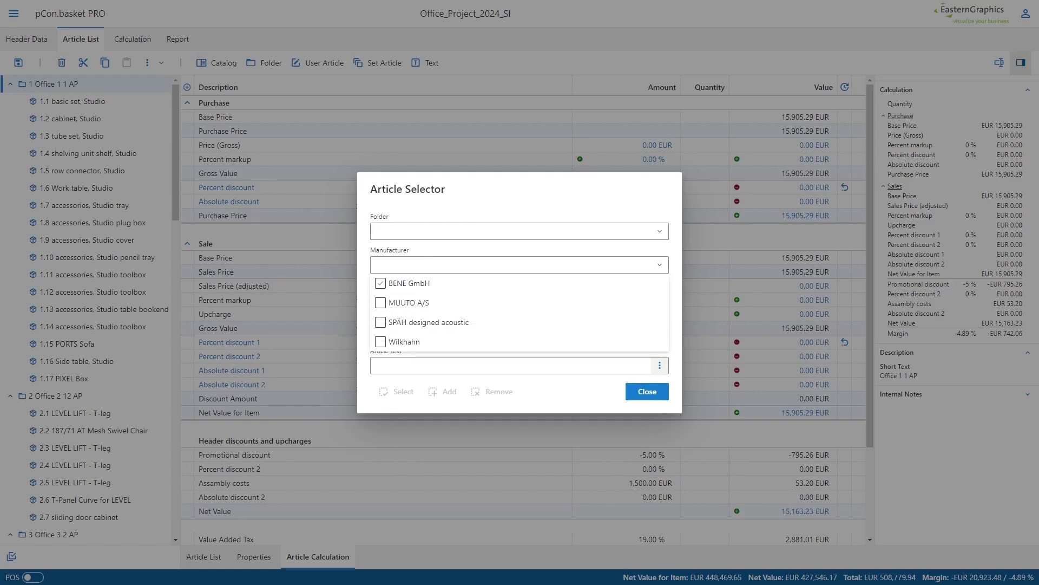
{"action": "left_click", "coordinate": [381, 283]}
{"action": "left_click", "coordinate": [647, 391]}
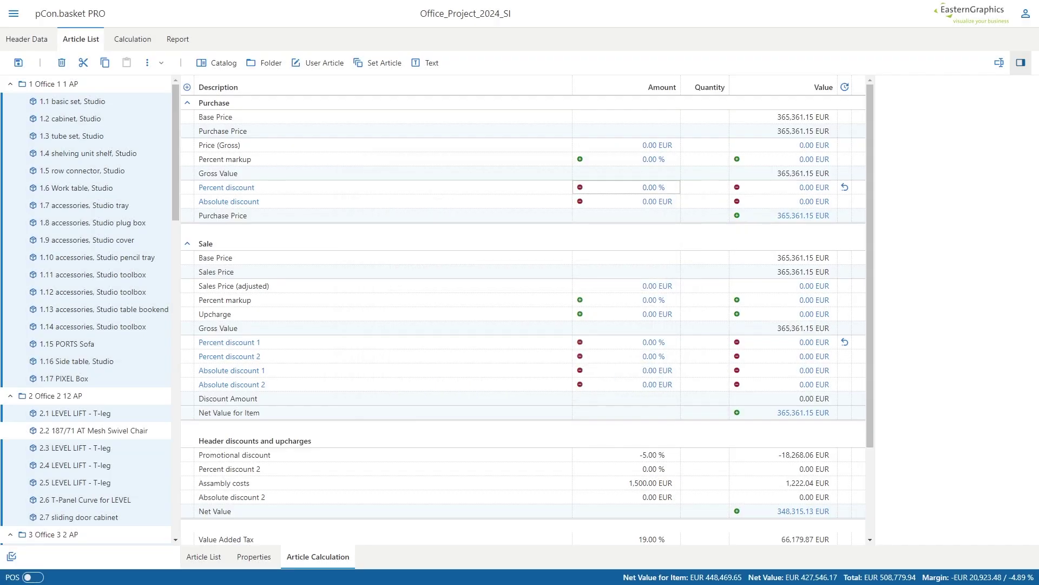
Step: For the selected BENE articles, set the purchase Percent discount to 30 % and the sales Percent discount 1 to 10 %
{"action": "left_click", "coordinate": [654, 187]}
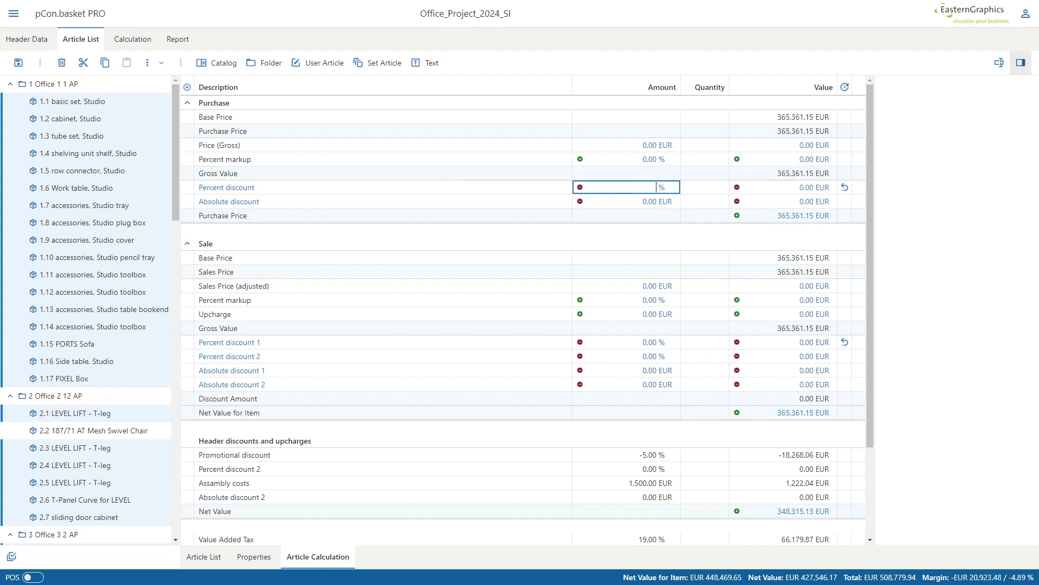
{"action": "type", "text": "30"}
{"action": "key", "text": "Return"}
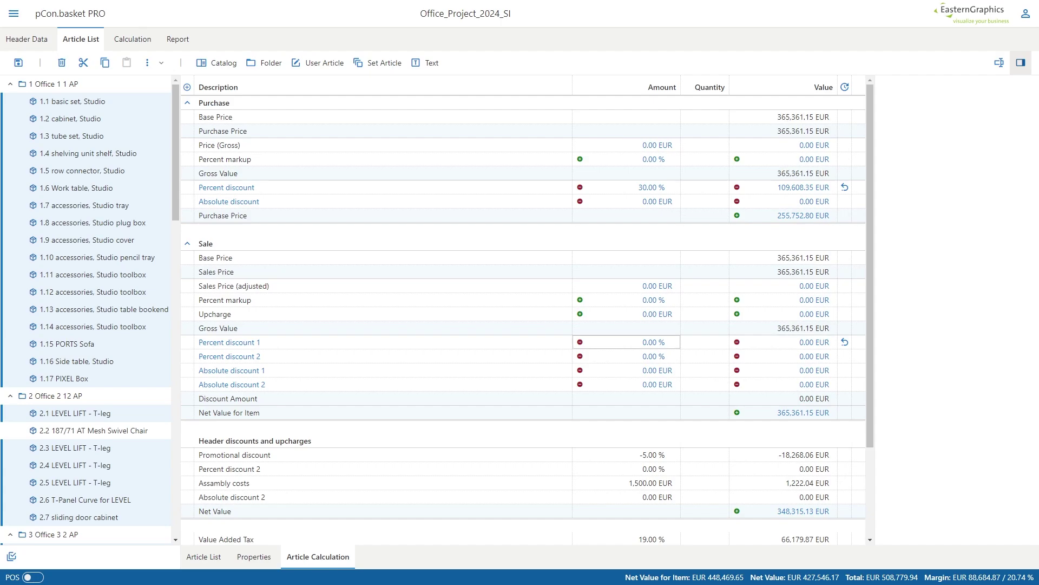
{"action": "left_click", "coordinate": [655, 342]}
{"action": "key", "text": "BackSpace"}
{"action": "key", "text": "Return"}
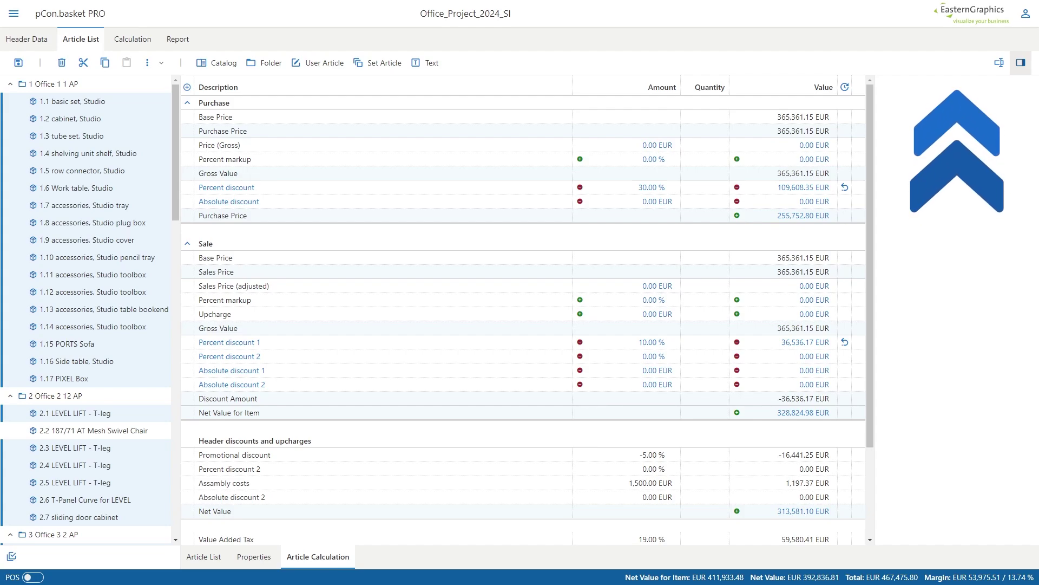
Step: Select all articles in the project and look through the article tree down to the Meeting 2 folder
{"action": "key", "text": "ctrl+a"}
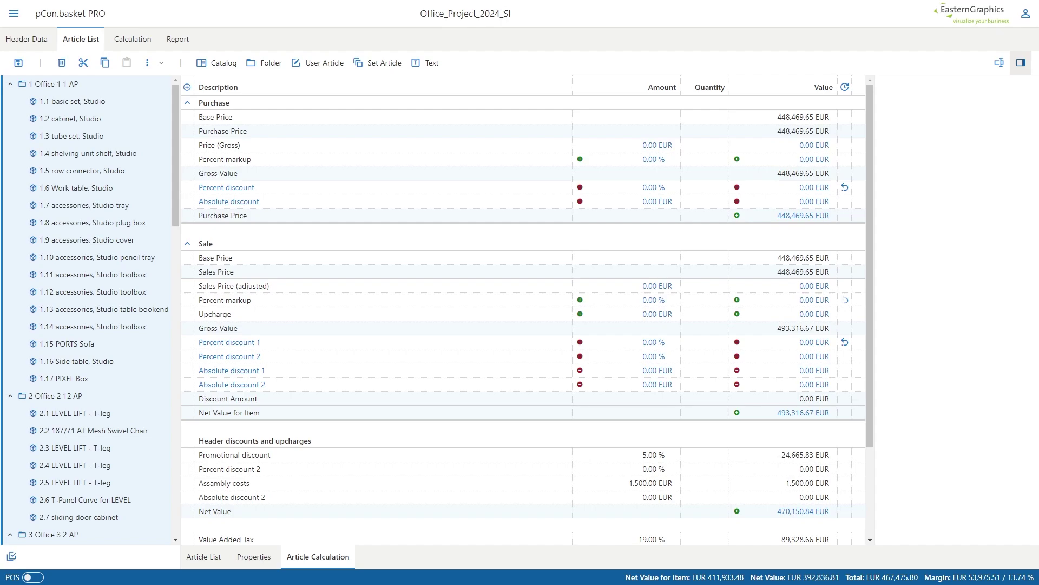
{"action": "scroll", "coordinate": [90, 310], "scroll_direction": "down", "scroll_amount": 11}
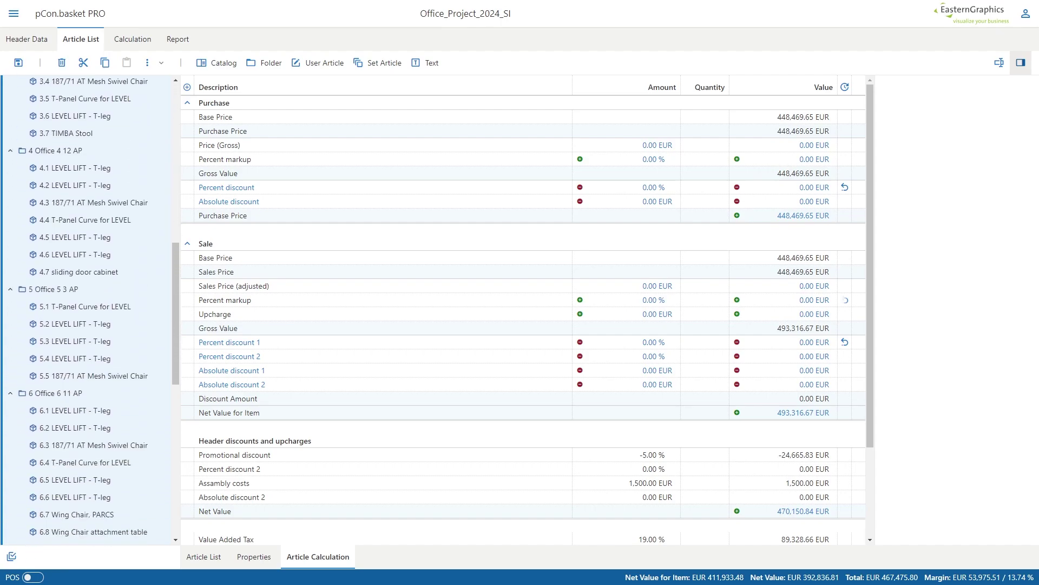
{"action": "scroll", "coordinate": [90, 310], "scroll_direction": "down", "scroll_amount": 8}
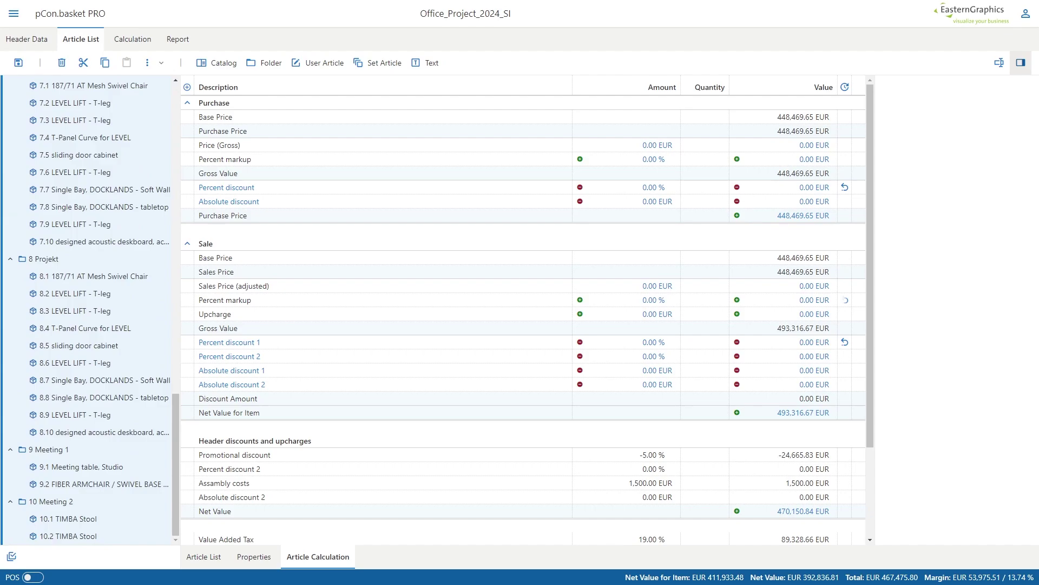
Step: Duplicate the FIBER ARMCHAIR / SWIVEL BASE article in the Meeting 1 folder
{"action": "left_click", "coordinate": [103, 484]}
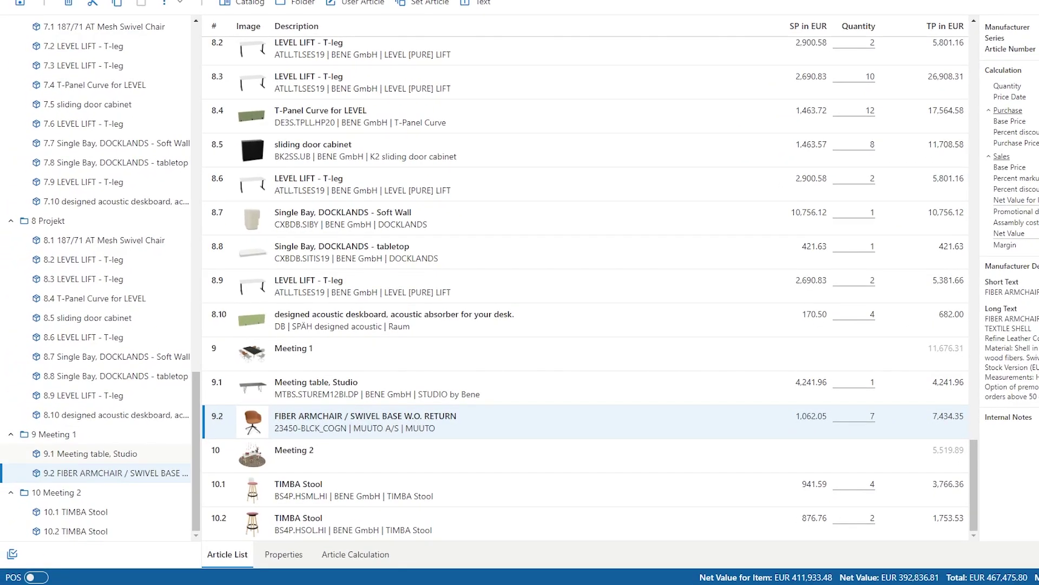
{"action": "key", "text": "ctrl+c"}
{"action": "key", "text": "ctrl+v"}
Step: Set the quantity of armchair 9.2 to 6 and of its copy 9.3 to 1
{"action": "left_click", "coordinate": [115, 454]}
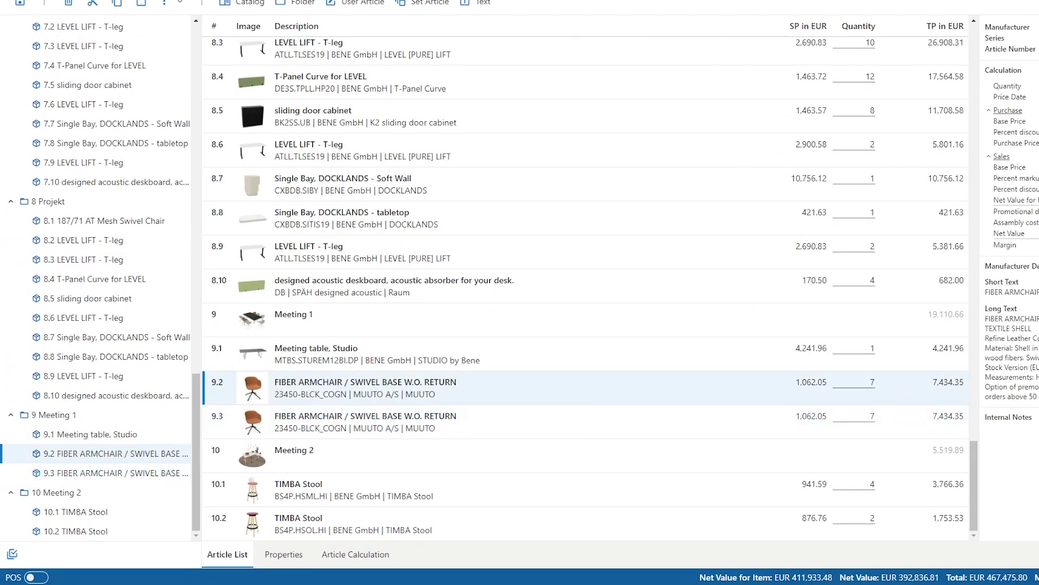
{"action": "left_click", "coordinate": [863, 383]}
{"action": "type", "text": "6"}
{"action": "key", "text": "Return"}
{"action": "type", "text": "1"}
{"action": "key", "text": "Return"}
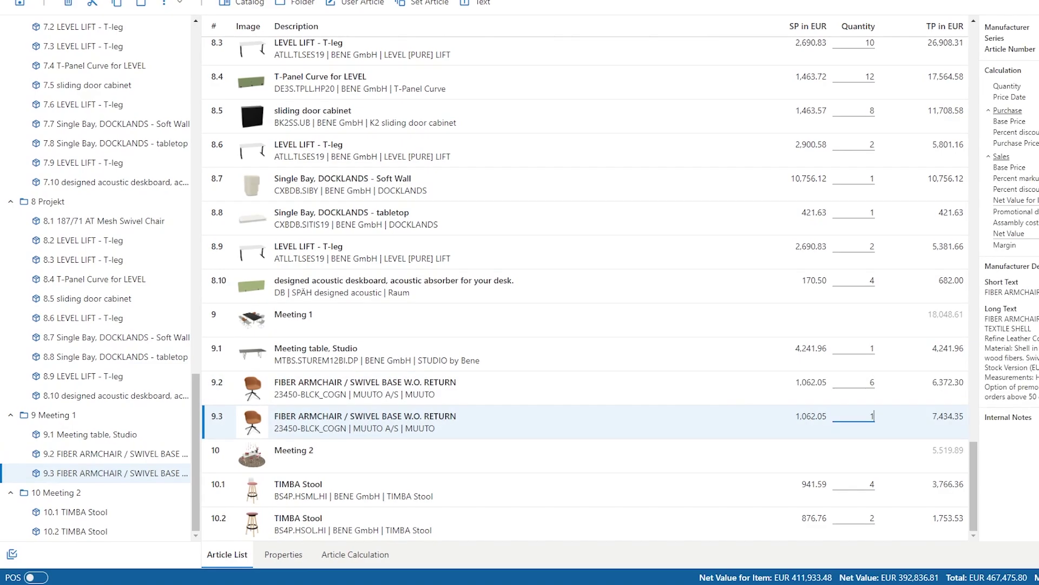
Step: Enter "Individual material" as the special model information of armchair 9.3
{"action": "left_click", "coordinate": [248, 564]}
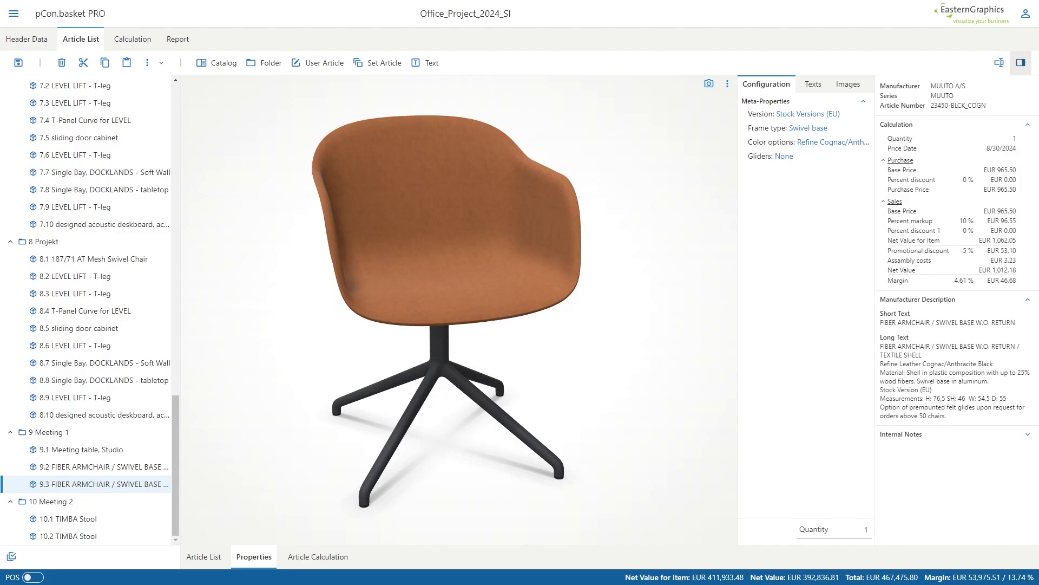
{"action": "left_click", "coordinate": [813, 84]}
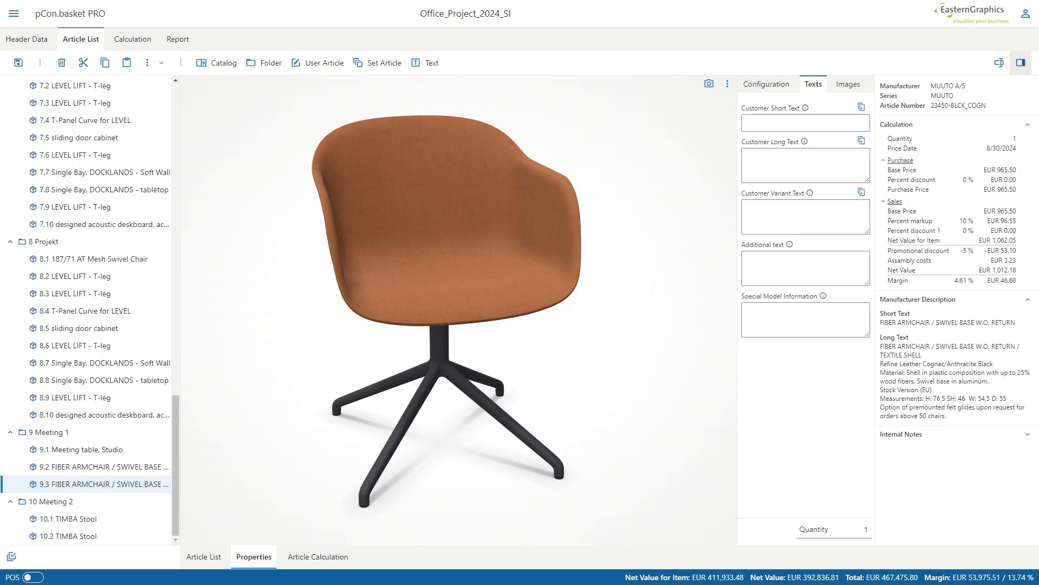
{"action": "left_click", "coordinate": [805, 319]}
{"action": "type", "text": "Individual material"}
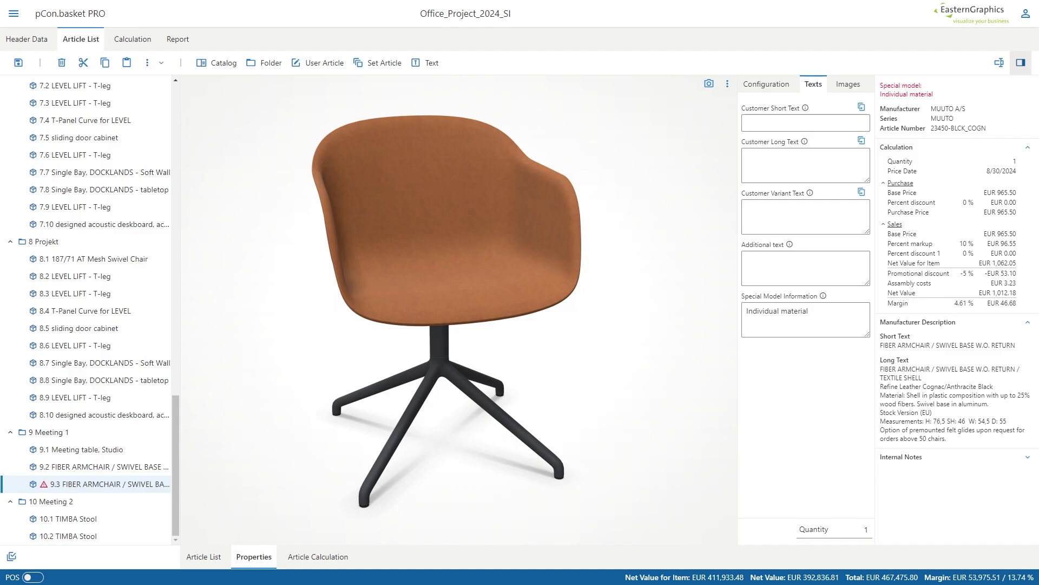
Step: Rename the sales Absolute discount 1 in armchair 9.3's article calculation as "Individual material"
{"action": "left_click", "coordinate": [318, 556]}
{"action": "left_click", "coordinate": [383, 370]}
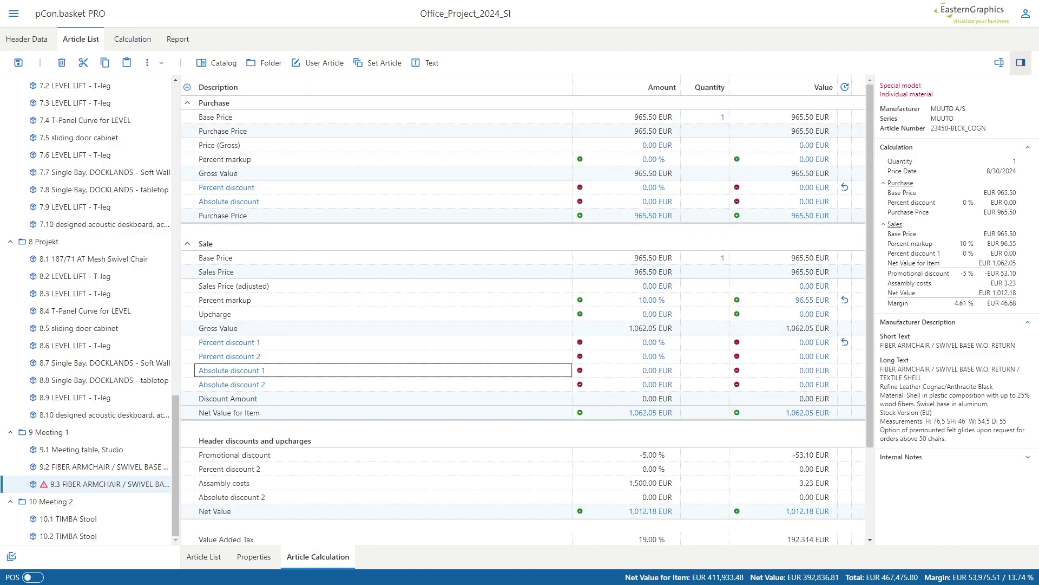
{"action": "key", "text": "BackSpace"}
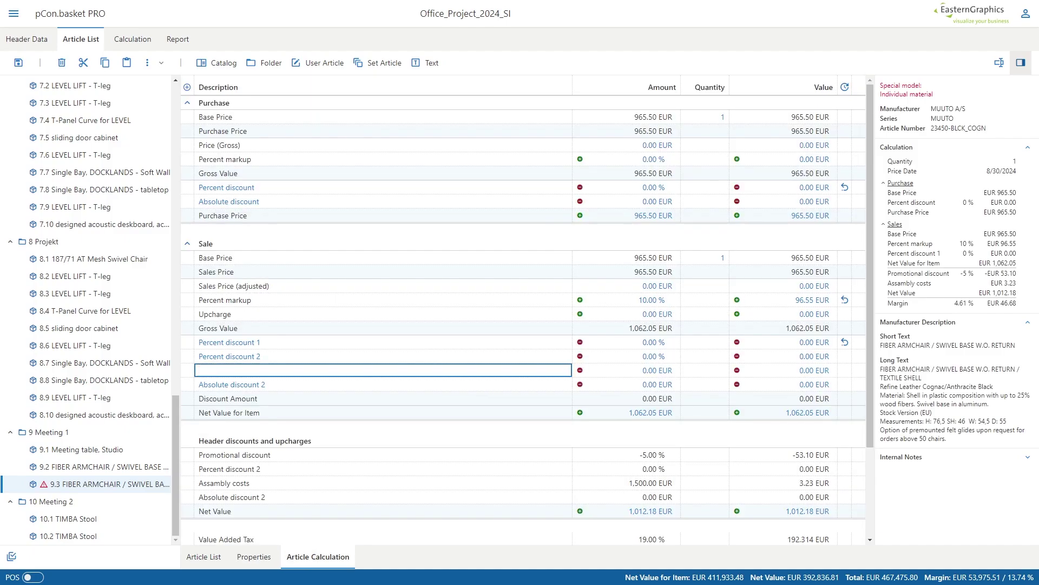
{"action": "key", "text": "ctrl+v"}
{"action": "key", "text": "Return"}
Step: Turn the Individual material entry in armchair 9.3's sales calculation into an upcharge and set its amount to 300 EUR
{"action": "left_click", "coordinate": [580, 370]}
{"action": "key", "text": "BackSpace"}
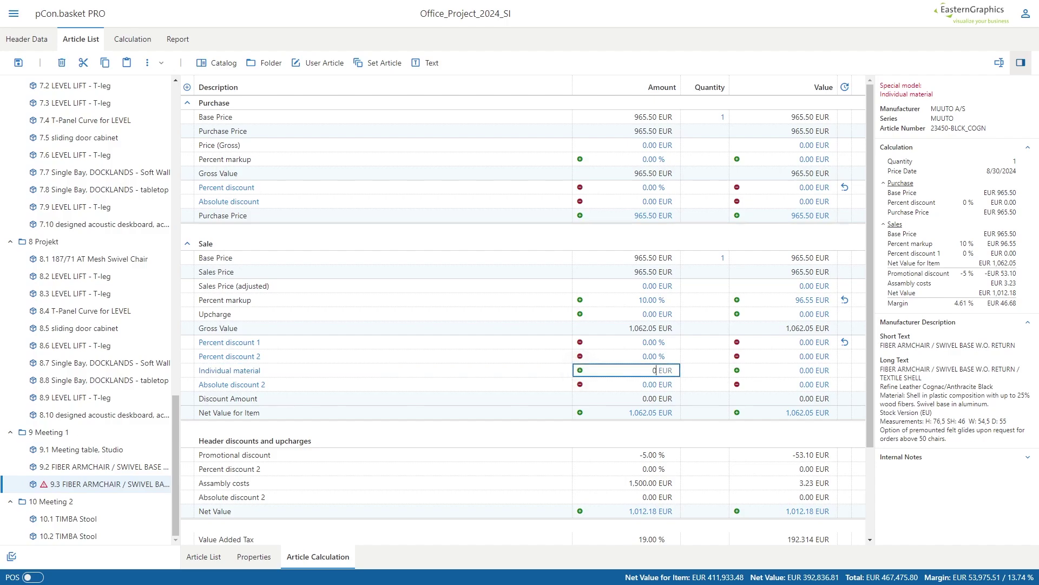
{"action": "type", "text": "300"}
{"action": "key", "text": "Return"}
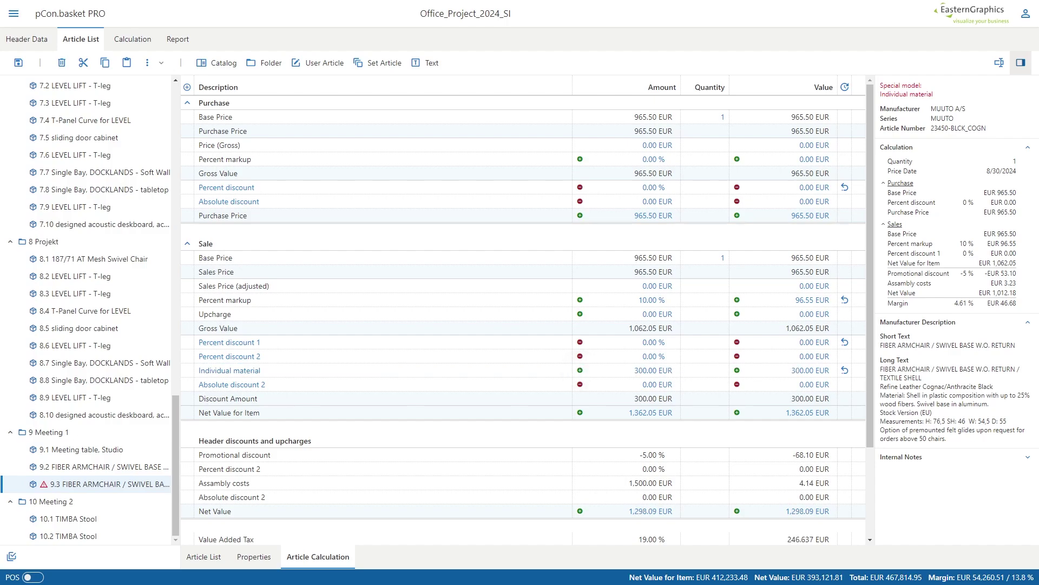
Step: Open the project's quote report and examine the Meeting 1 and Meeting 2 article prices and the totals on the last page
{"action": "left_click", "coordinate": [178, 39]}
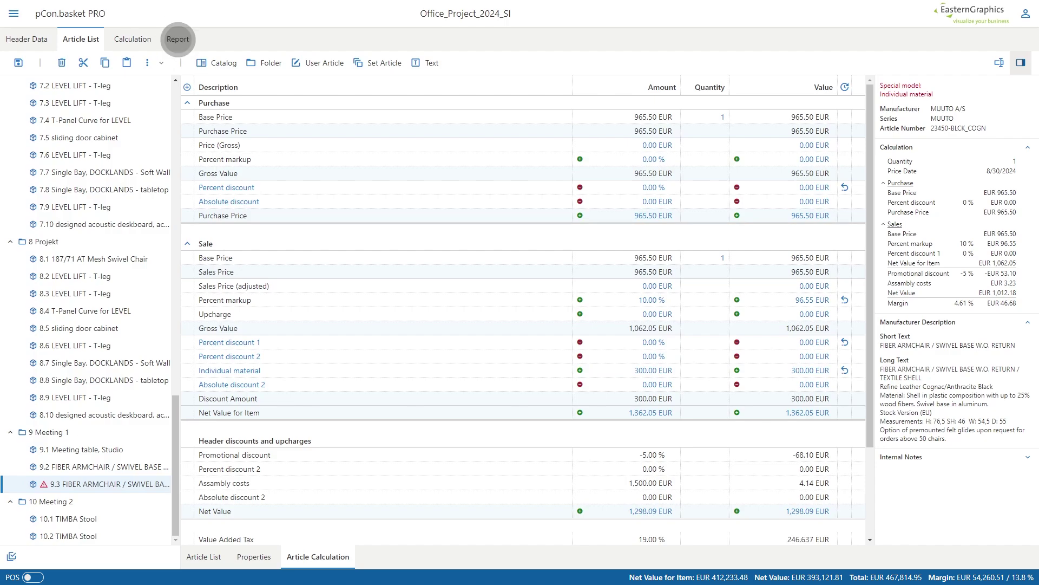
{"action": "scroll", "coordinate": [623, 333], "scroll_direction": "down", "scroll_amount": 9}
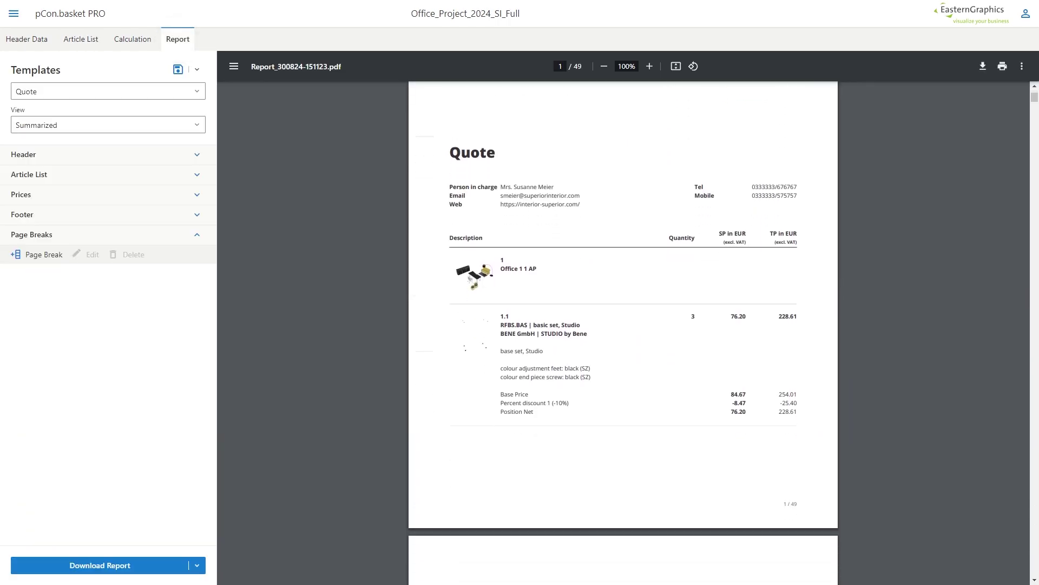
{"action": "scroll", "coordinate": [623, 333], "scroll_direction": "down", "scroll_amount": 3}
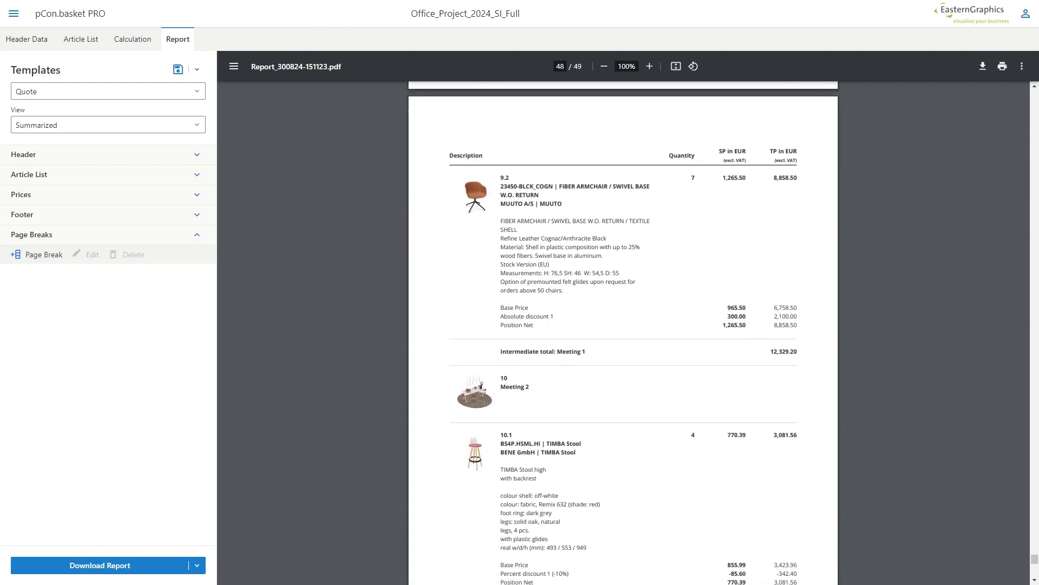
{"action": "scroll", "coordinate": [623, 333], "scroll_direction": "down", "scroll_amount": 10}
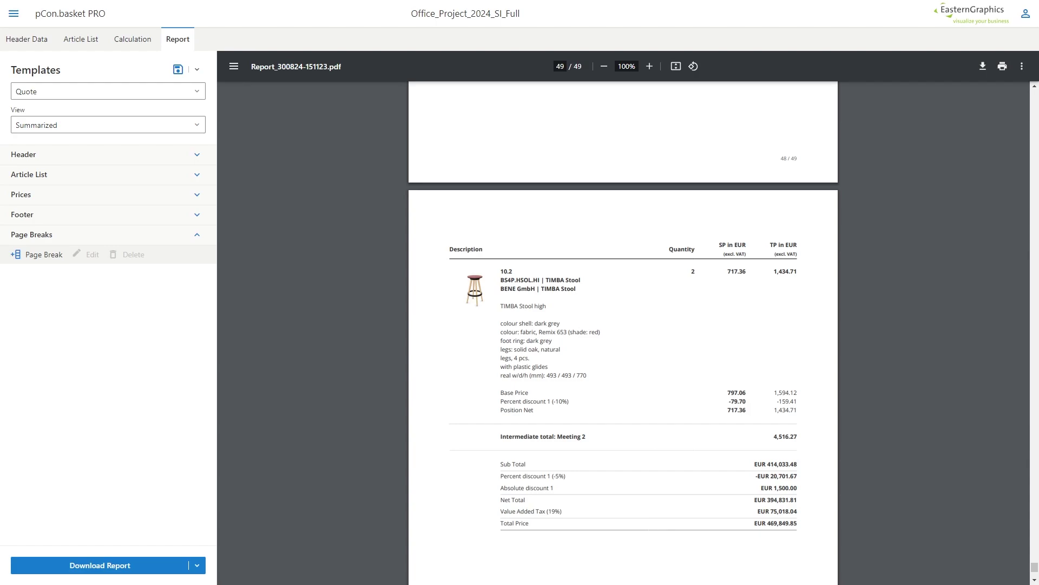
Step: Open the Prices settings of the Quote report template
{"action": "left_click", "coordinate": [197, 194]}
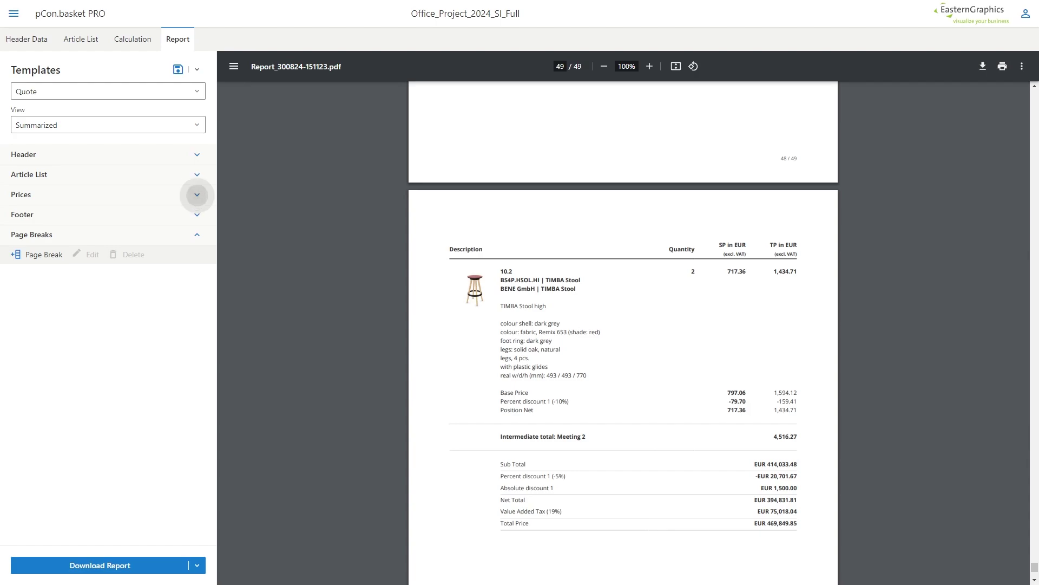